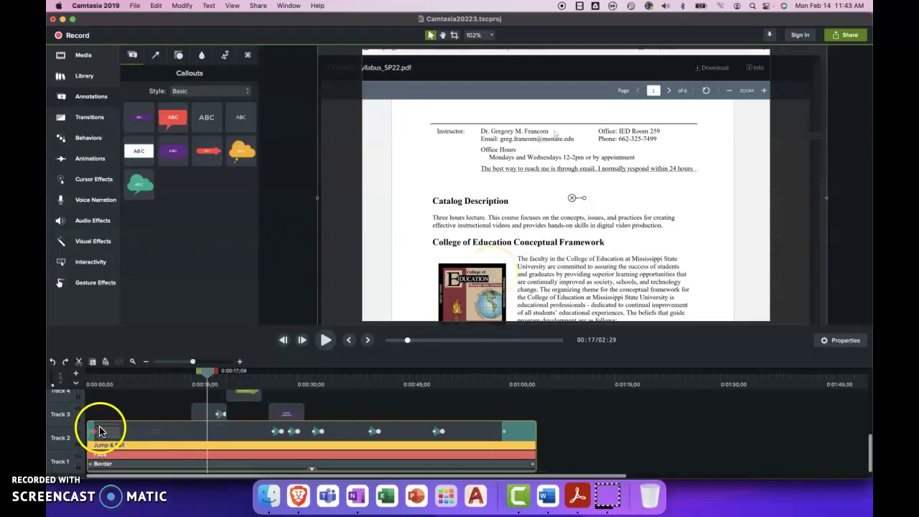
# Step: Preview the project from about 17 seconds, and bring the playhead back to the start of the Track 1 recording
pyautogui.click(110, 437)
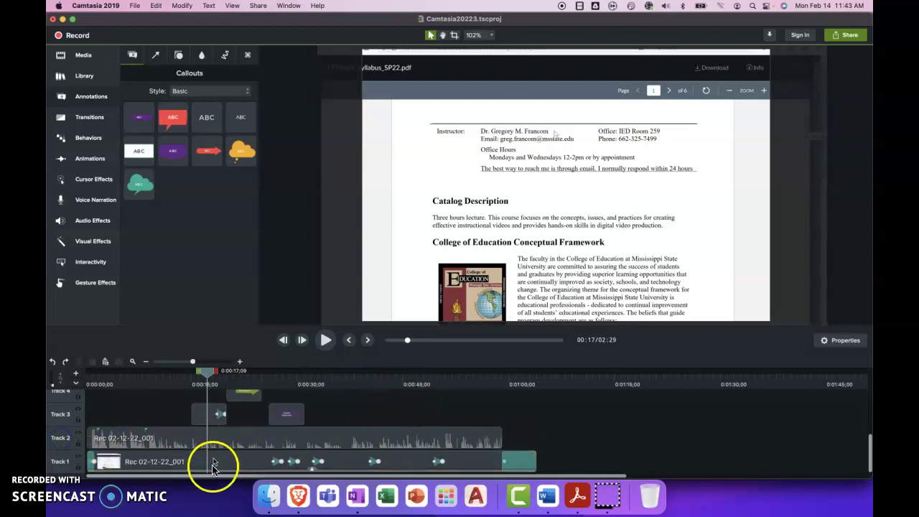
pyautogui.click(325, 340)
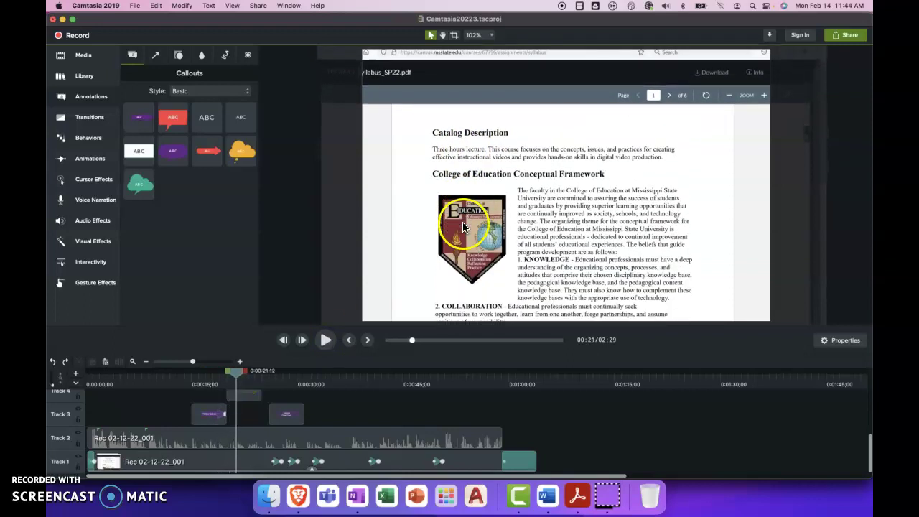
pyautogui.press('space')
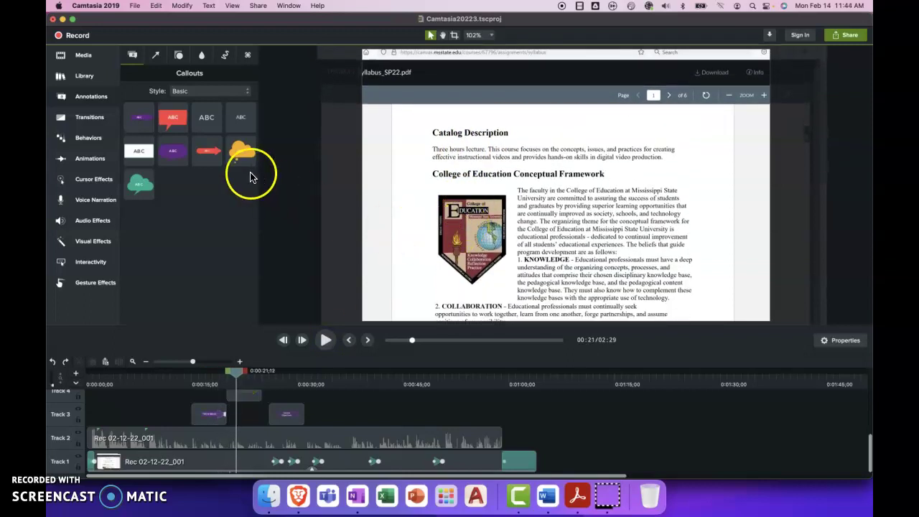
pyautogui.click(199, 463)
pyautogui.doubleClick(139, 468)
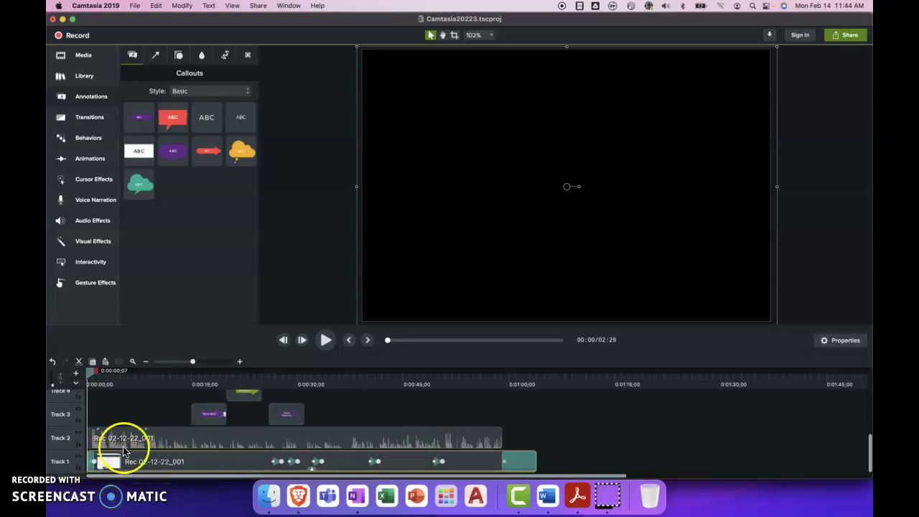
# Step: Narrow the editor window from its left edge so the browser page behind it is exposed
pyautogui.click(443, 24)
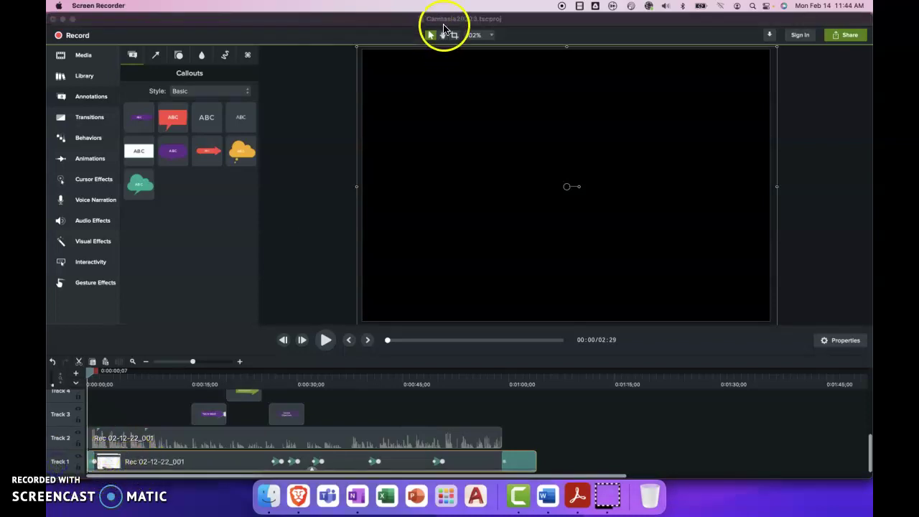
pyautogui.click(446, 22)
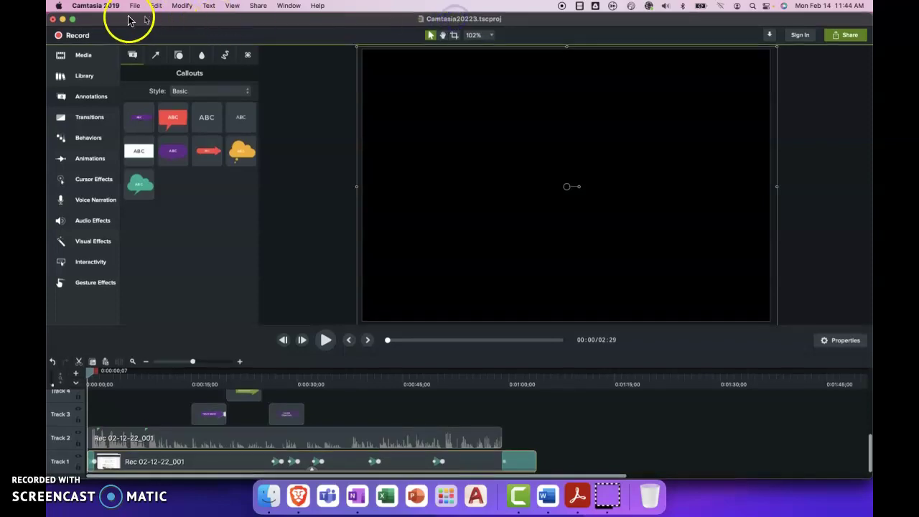
pyautogui.click(95, 20)
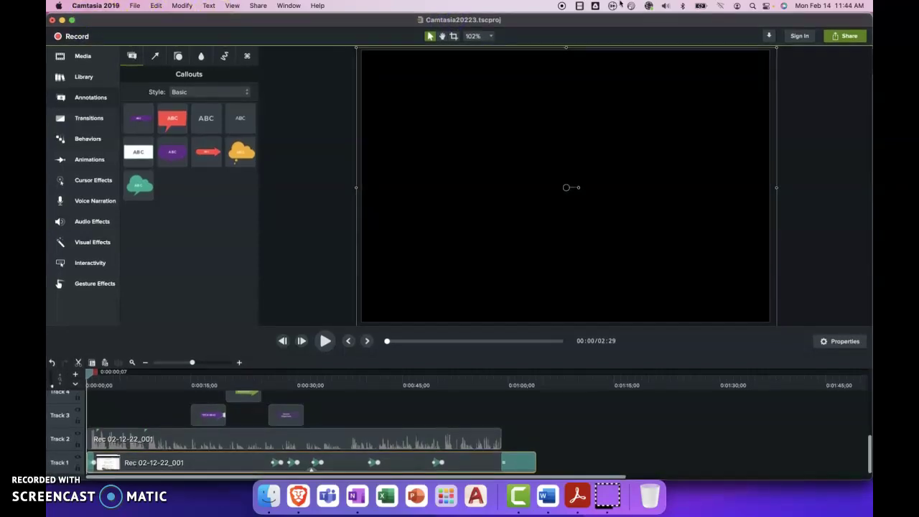
pyautogui.click(842, 25)
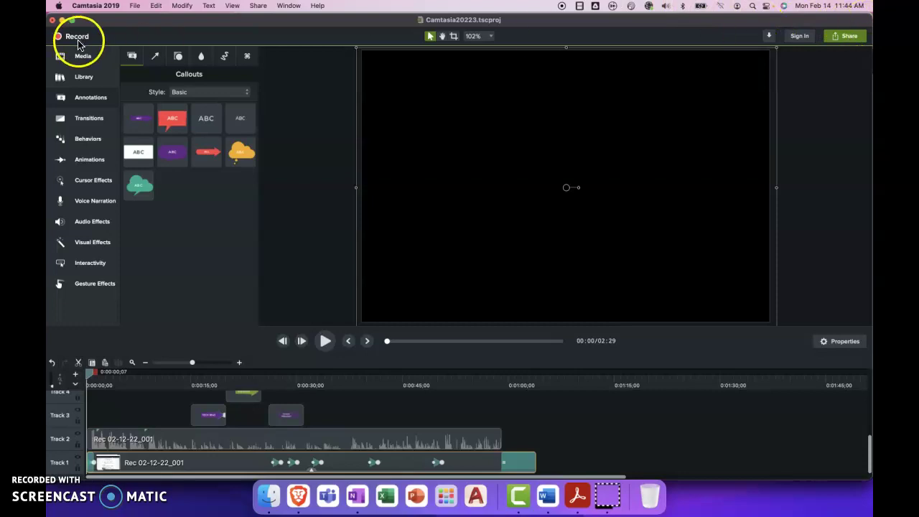
pyautogui.moveTo(49, 77); pyautogui.dragTo(194, 75)
# Step: Expand the effects applied to the Track 1 recording and browse the available behaviors
pyautogui.moveTo(228, 461); pyautogui.dragTo(206, 473)
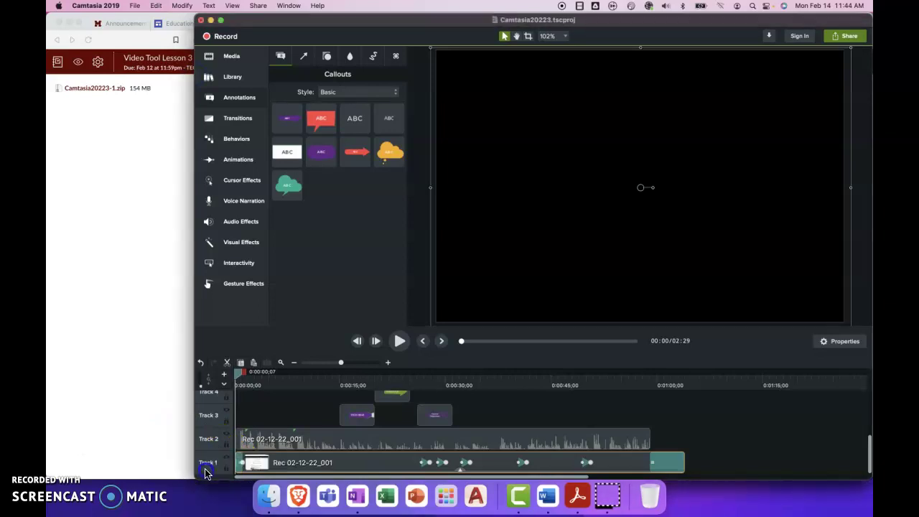
pyautogui.click(361, 475)
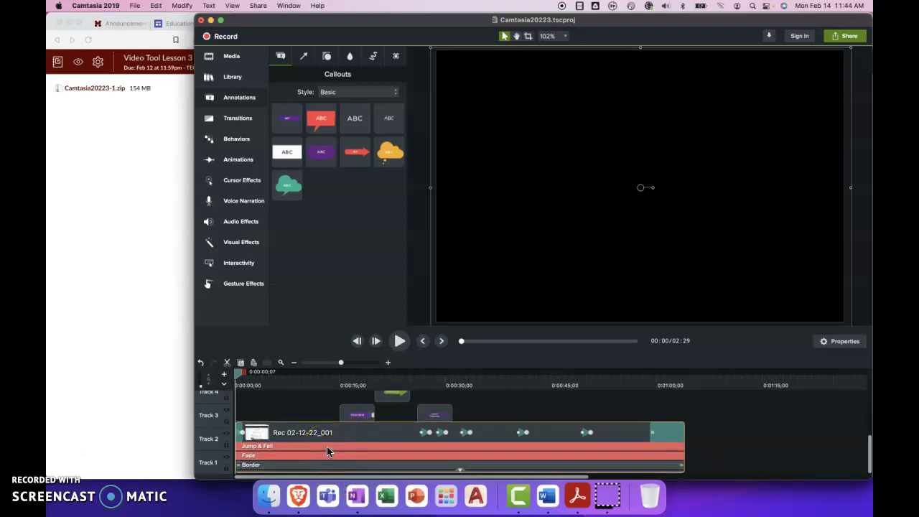
pyautogui.click(226, 147)
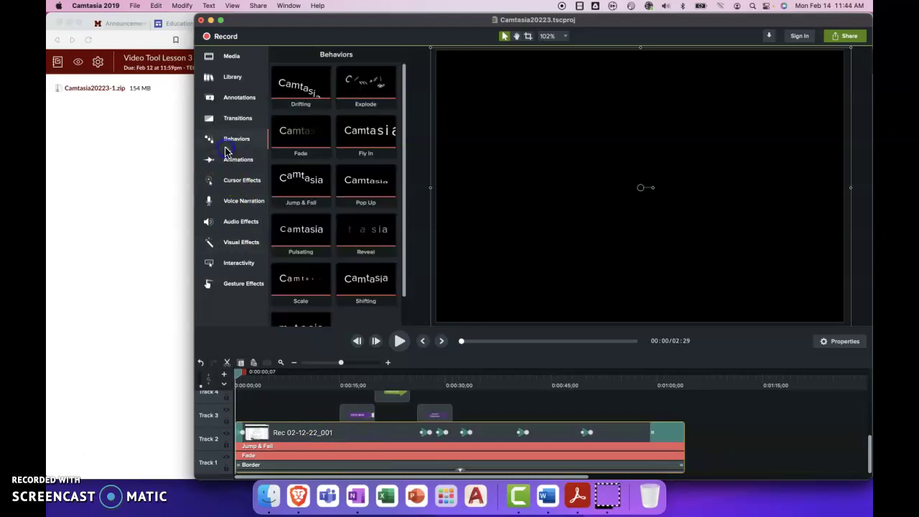
pyautogui.scroll(-3, 334, 195)
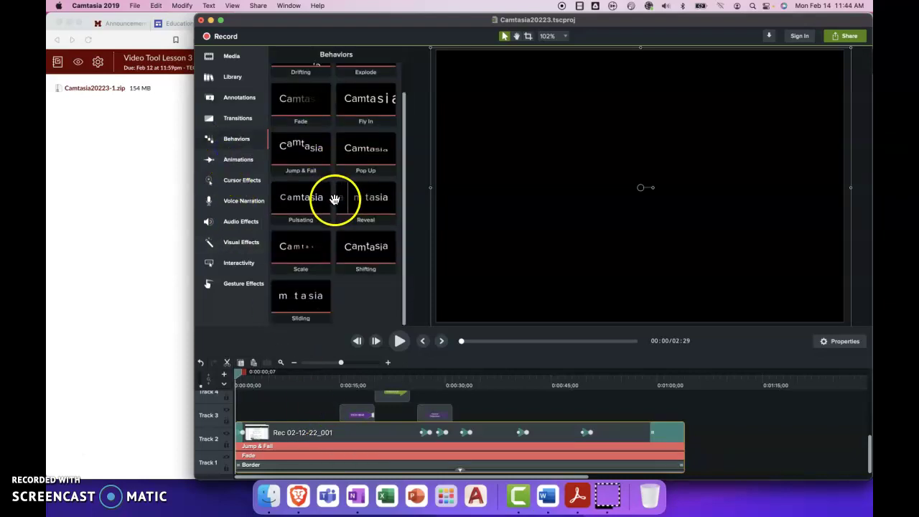
pyautogui.scroll(1, 330, 246)
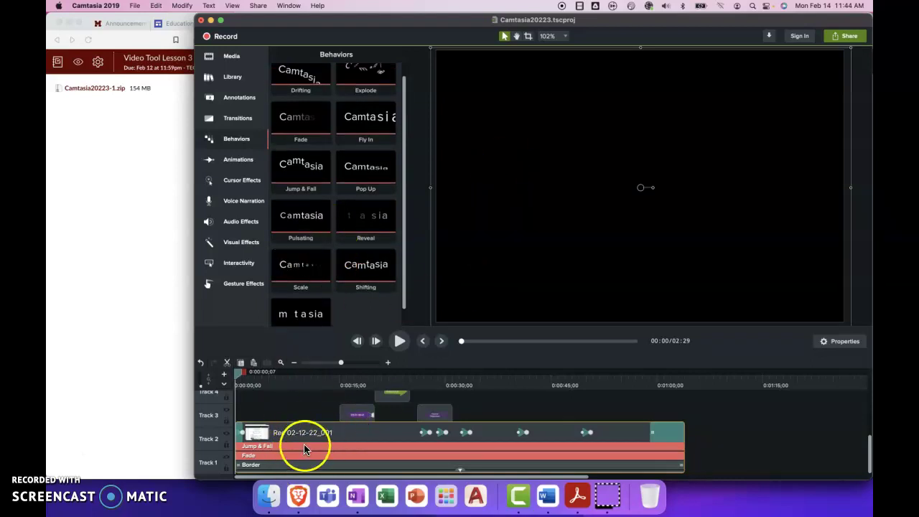
# Step: Preview the opening seconds and remove the Jump & Fall and Fade behaviors from the Track 1 recording
pyautogui.click(278, 380)
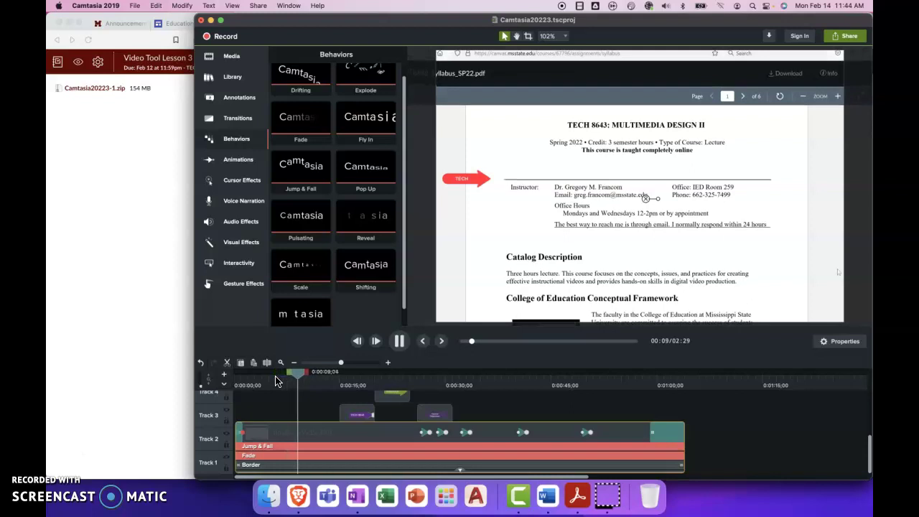
pyautogui.rightClick(291, 446)
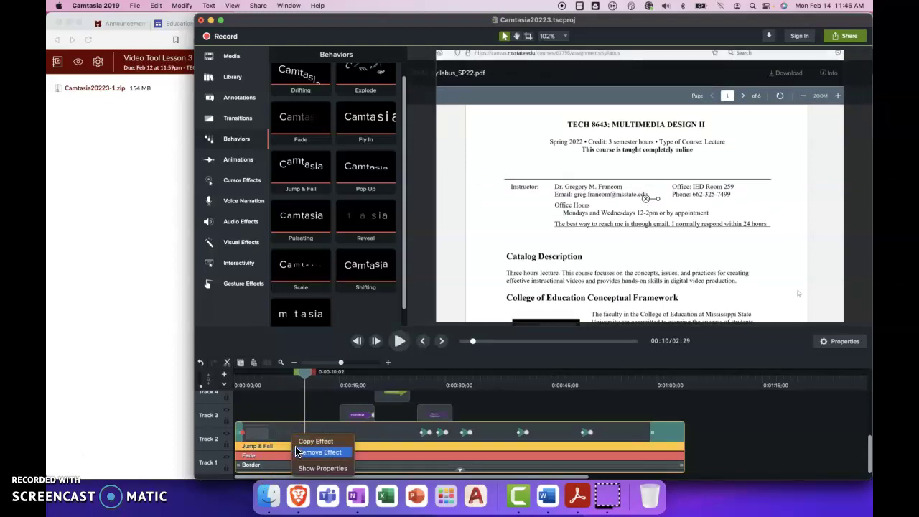
pyautogui.click(301, 453)
pyautogui.rightClick(282, 457)
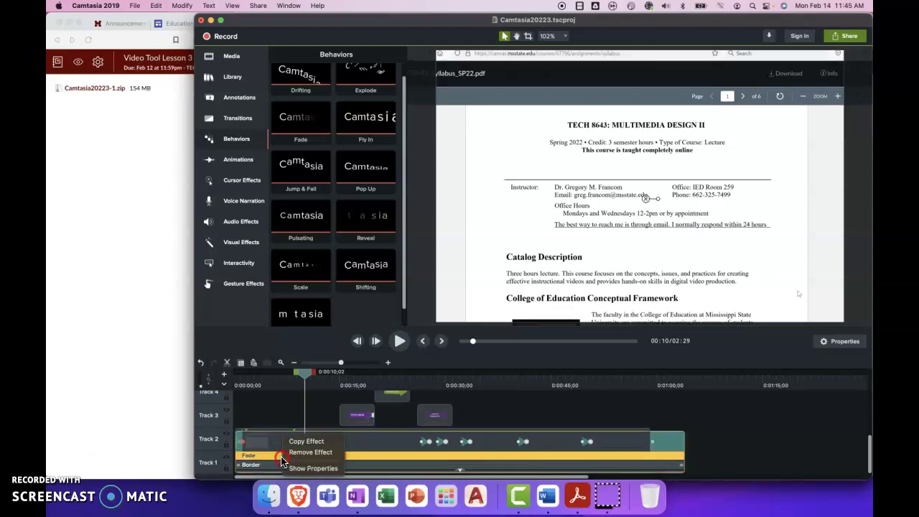
pyautogui.click(311, 453)
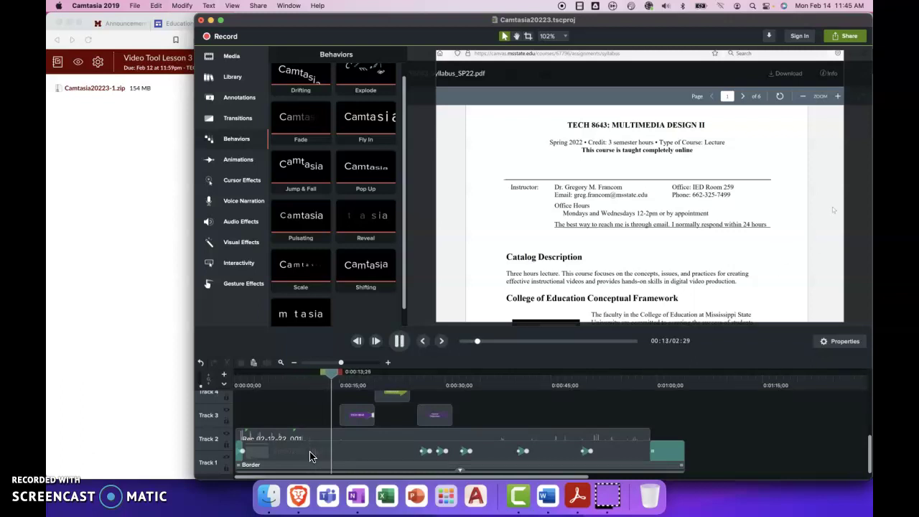
# Step: Select the Track 2 audio and play from about 56 seconds past the end of the Track 1 recording
pyautogui.click(417, 420)
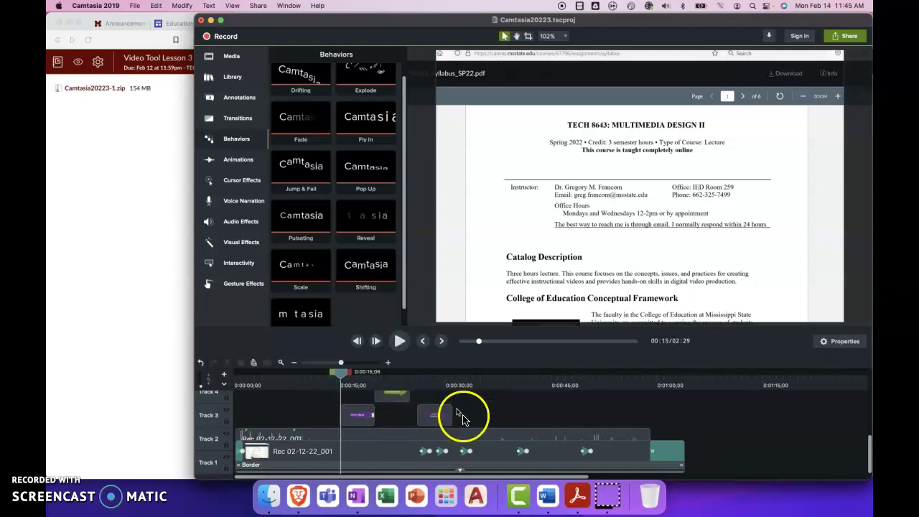
pyautogui.click(615, 437)
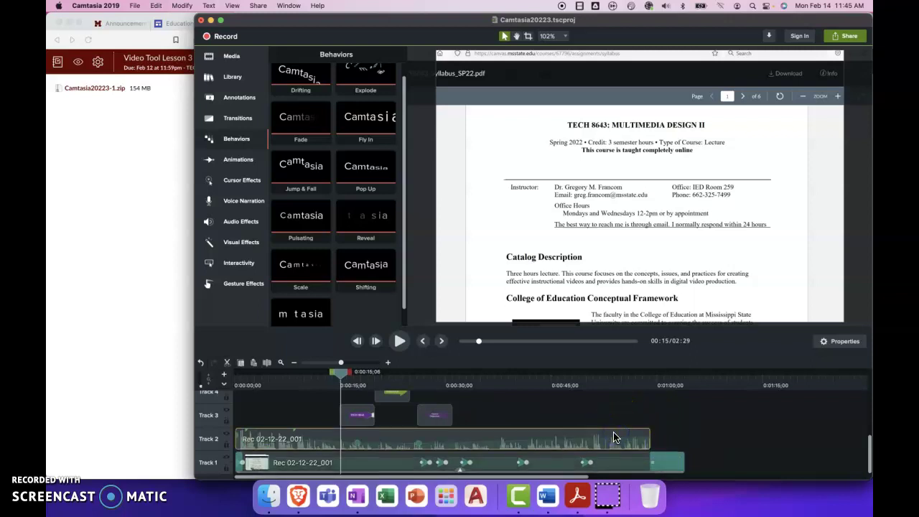
pyautogui.click(649, 439)
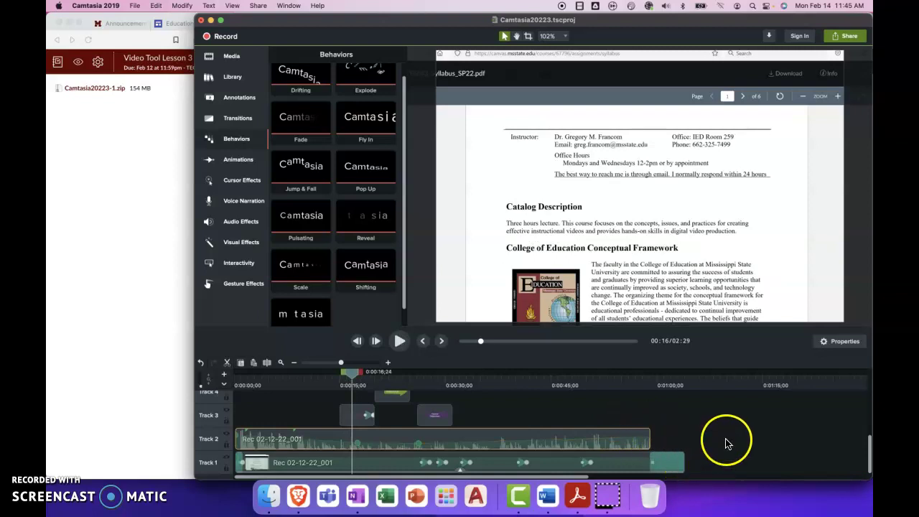
pyautogui.click(629, 388)
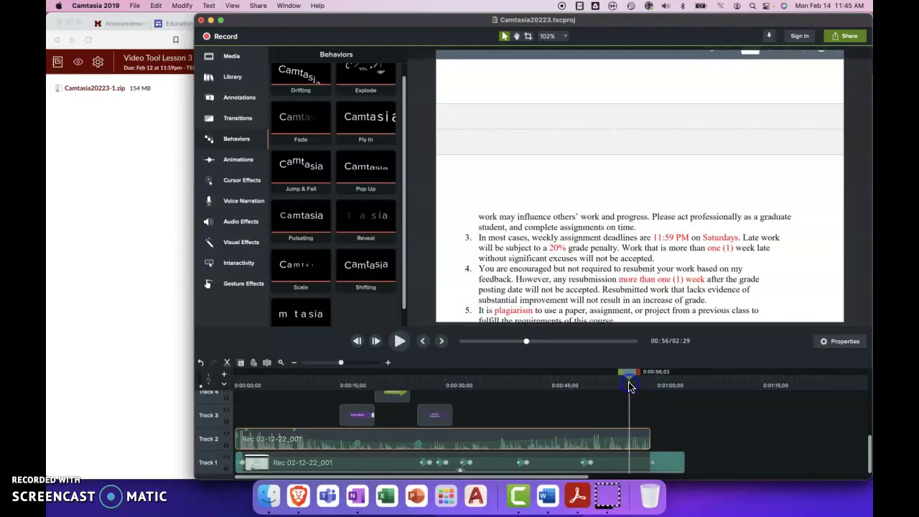
pyautogui.press('space')
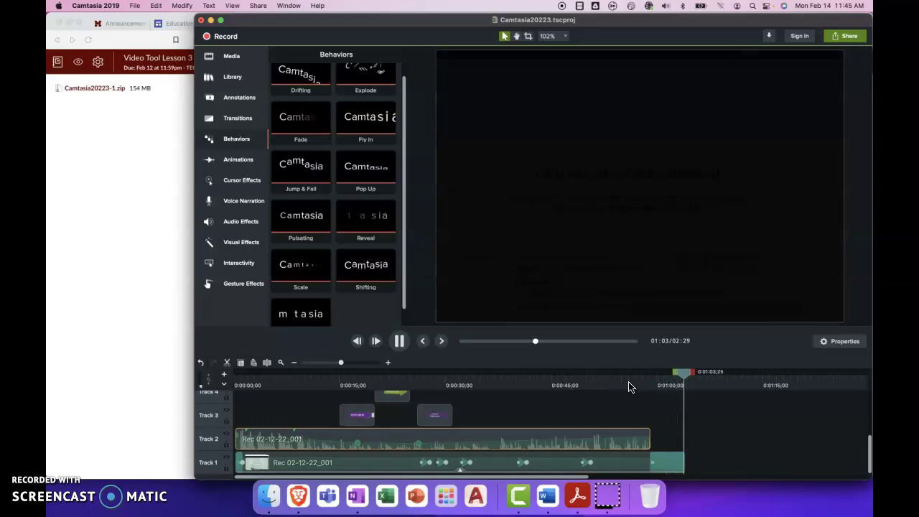
pyautogui.click(704, 444)
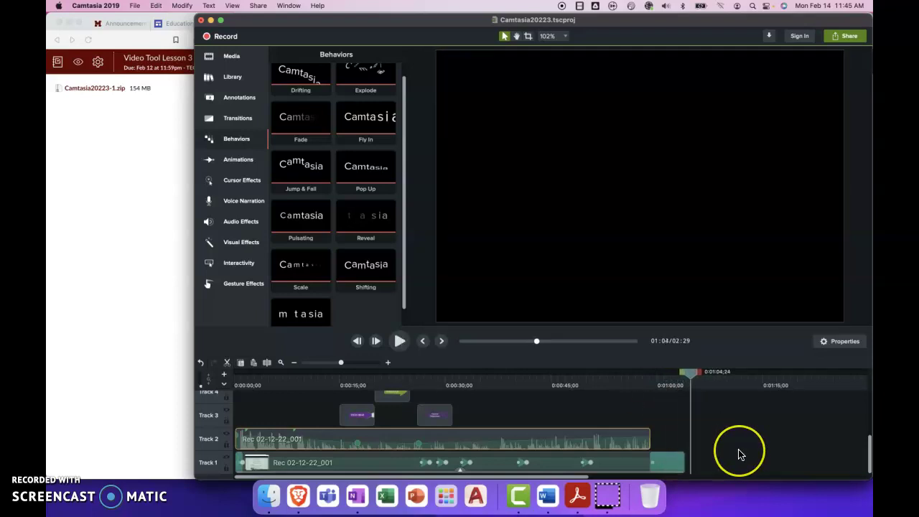
# Step: Move the firefly music clip on Track 5 to the very start of the timeline
pyautogui.scroll(5, 741, 451)
pyautogui.scroll(-3, 740, 454)
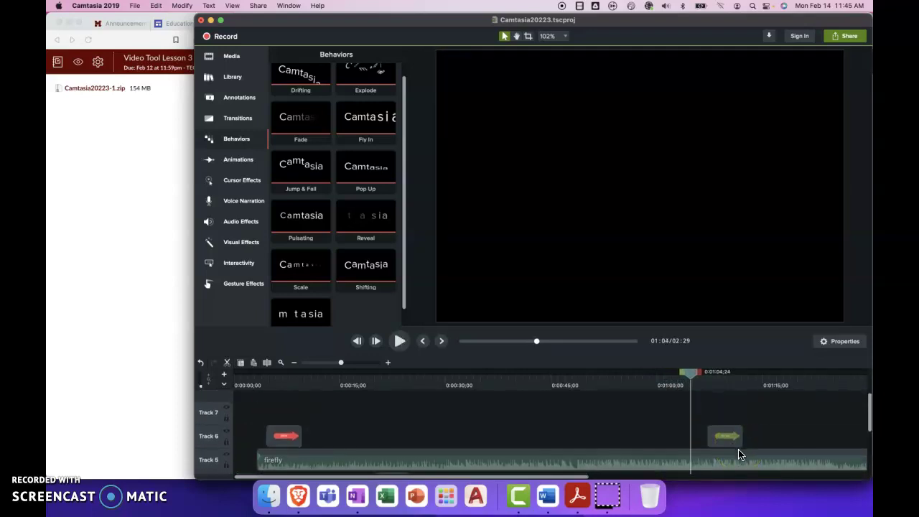
pyautogui.scroll(-2, 740, 454)
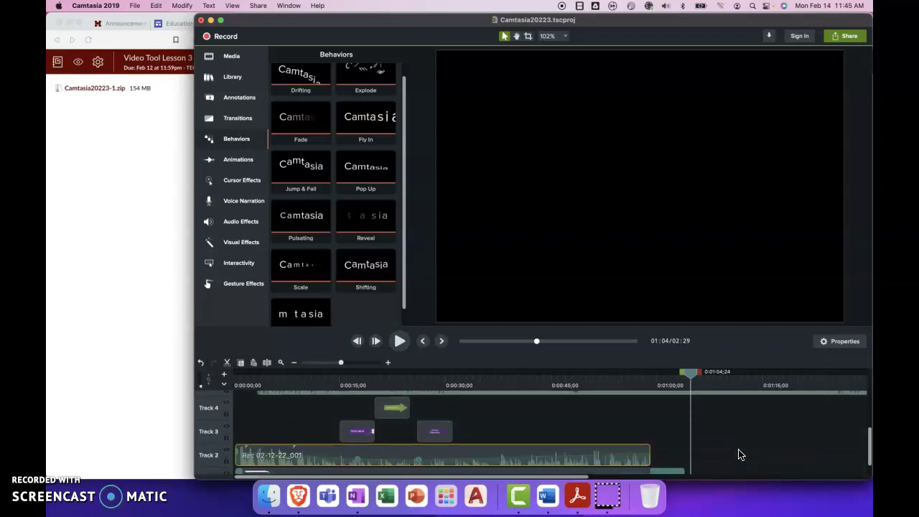
pyautogui.scroll(2, 741, 454)
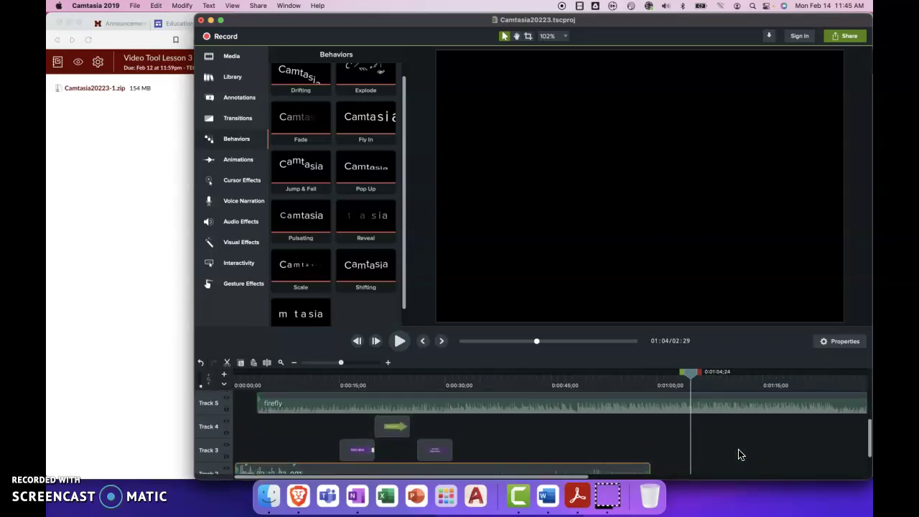
pyautogui.scroll(-2, 741, 454)
pyautogui.click(519, 495)
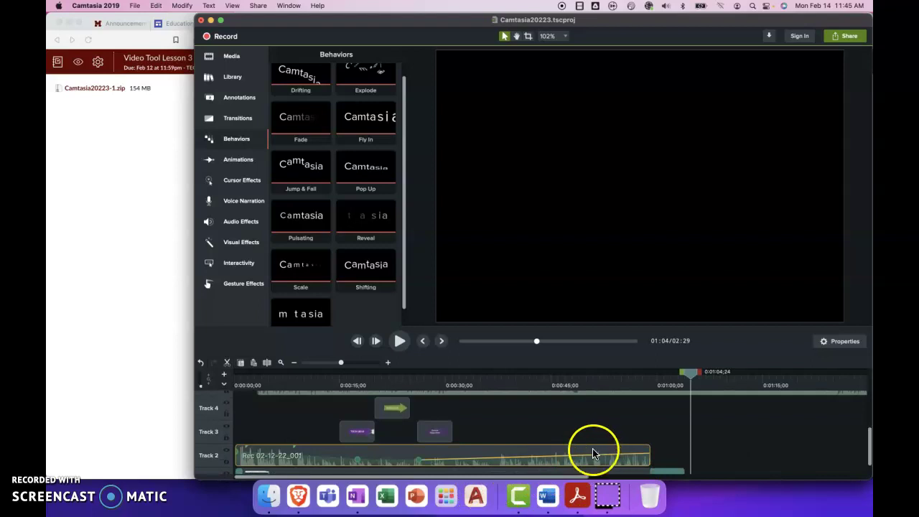
pyautogui.scroll(1, 595, 451)
pyautogui.scroll(1, 596, 431)
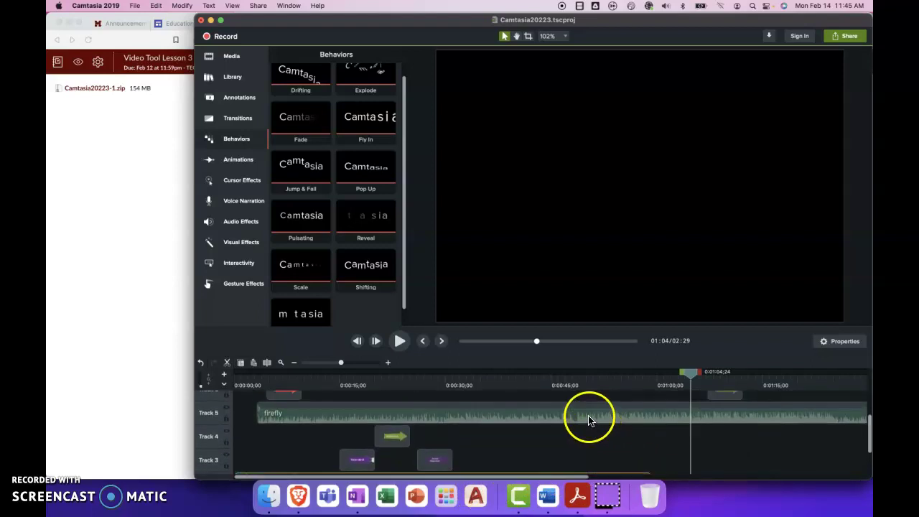
pyautogui.moveTo(589, 420); pyautogui.dragTo(298, 423)
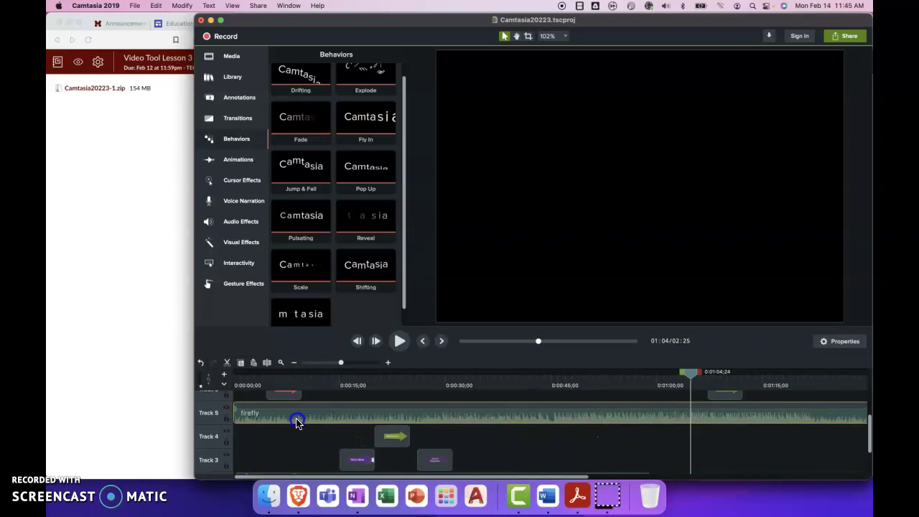
# Step: Play the project from the start, lower the firefly clip's volume on Track 5, and replay to check it
pyautogui.click(236, 379)
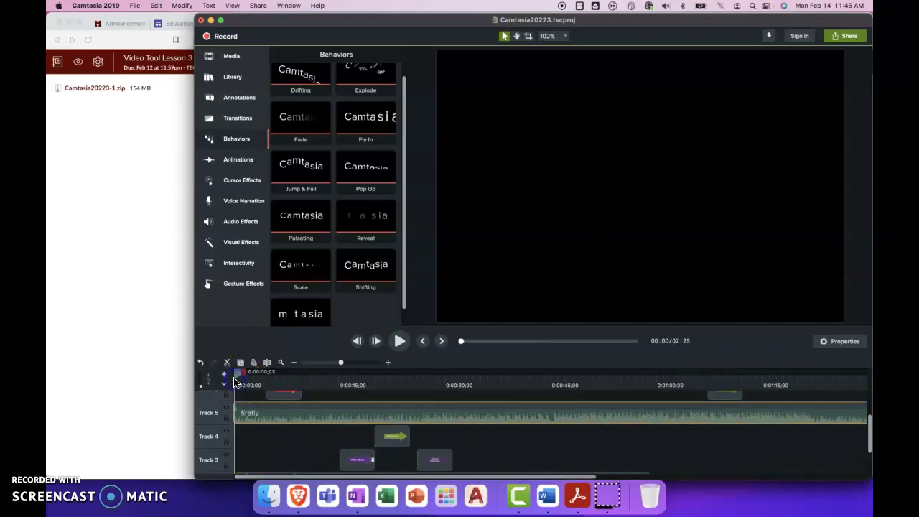
pyautogui.press('space')
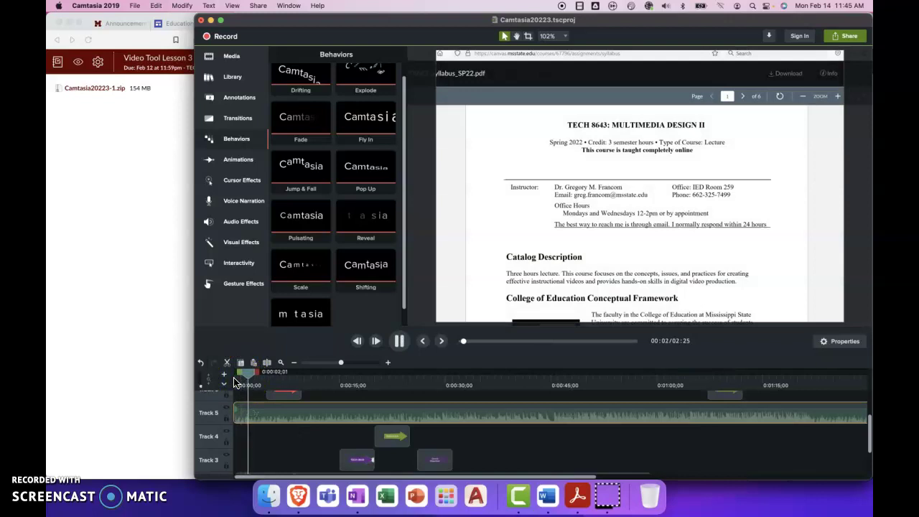
pyautogui.click(266, 417)
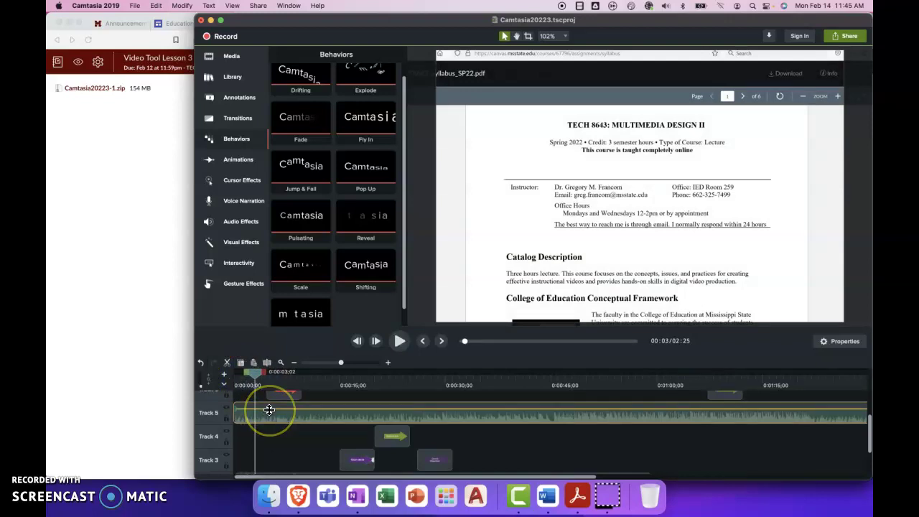
pyautogui.moveTo(268, 410); pyautogui.dragTo(267, 416)
pyautogui.press('space')
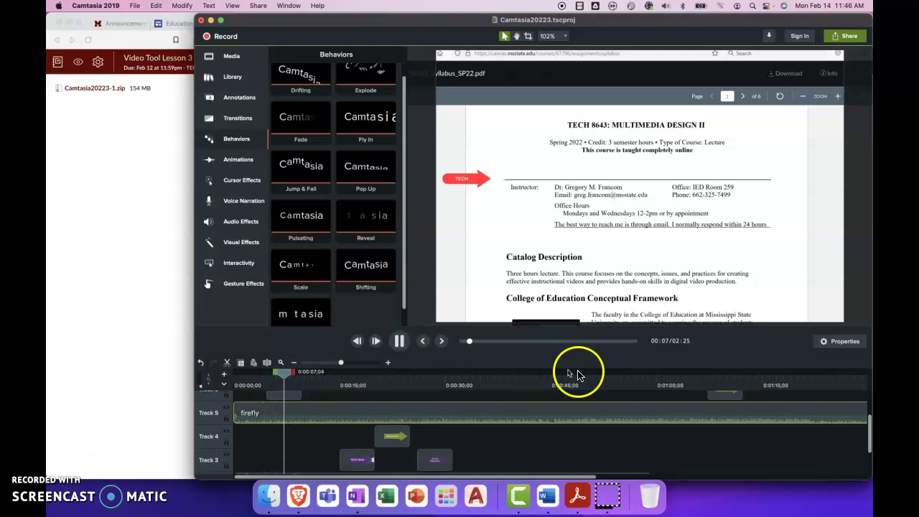
pyautogui.press('space')
# Step: Split the firefly music clip on Track 5 at 0:01:04, where the Track 1 recording ends
pyautogui.click(617, 383)
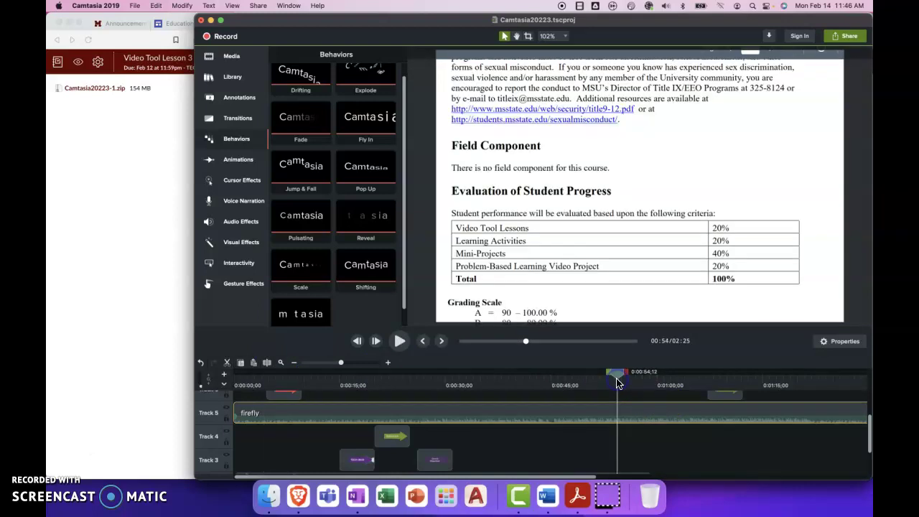
pyautogui.scroll(-2, 630, 443)
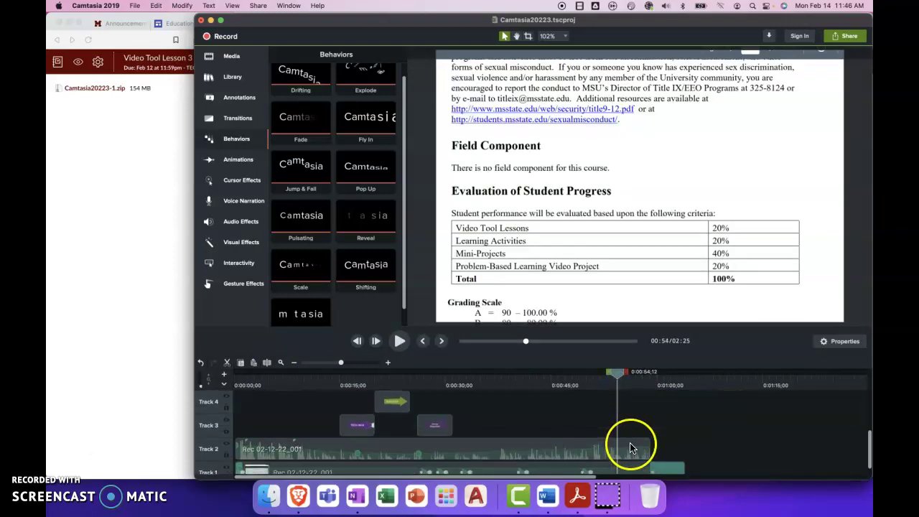
pyautogui.click(656, 383)
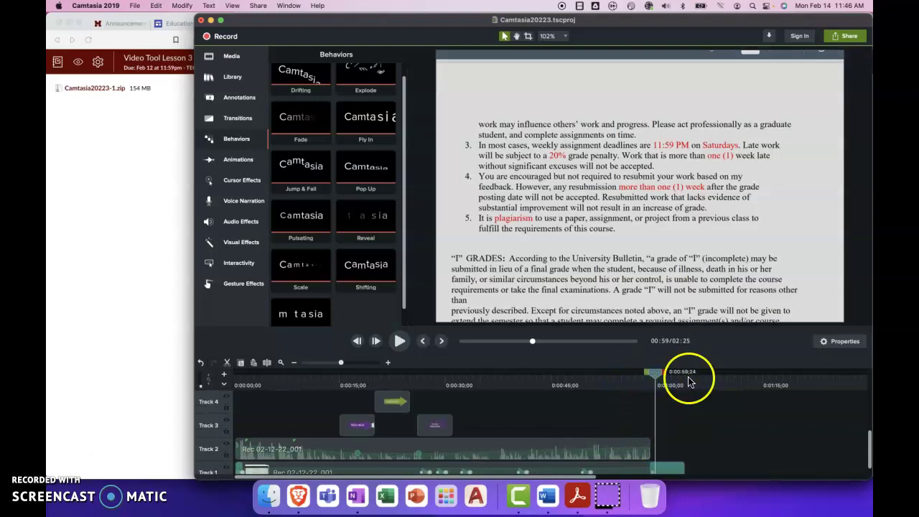
pyautogui.click(688, 382)
pyautogui.moveTo(684, 383); pyautogui.dragTo(682, 382)
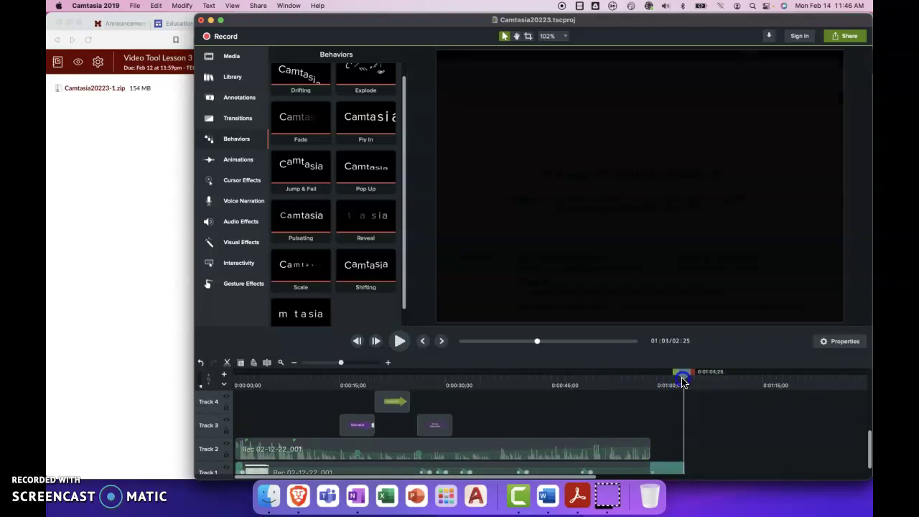
pyautogui.scroll(3, 706, 402)
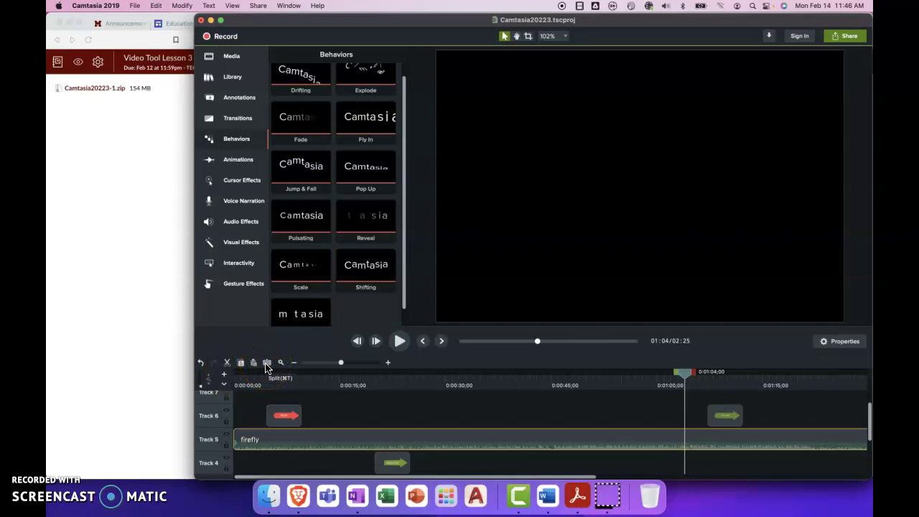
pyautogui.click(266, 363)
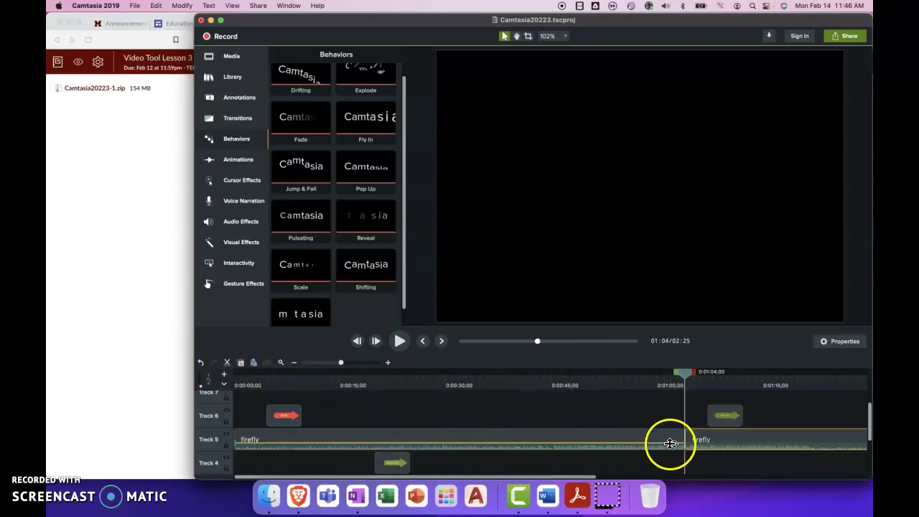
# Step: Delete the part of the firefly clip after the split
pyautogui.click(630, 427)
pyautogui.click(732, 439)
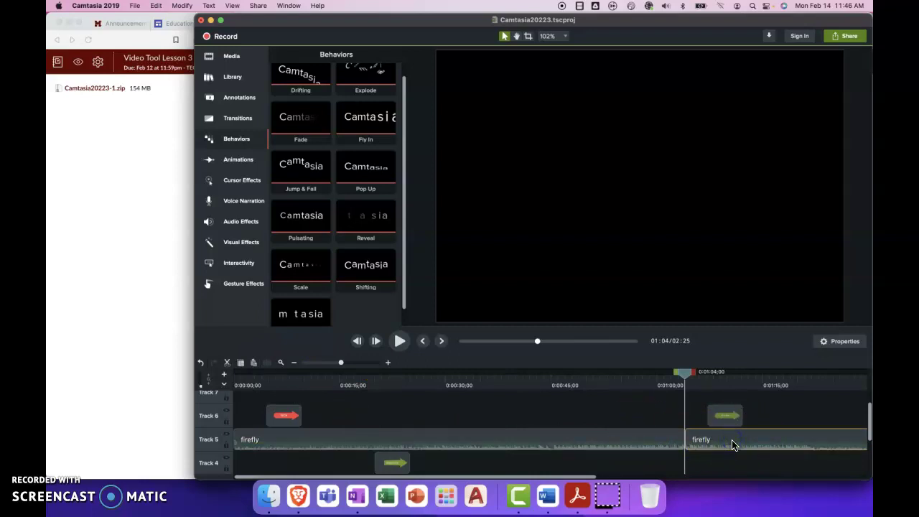
pyautogui.press('Delete')
# Step: Play the ending from about 0:01:01 and delete the stray green arrow annotation on Track 6 past the end of the music
pyautogui.click(732, 417)
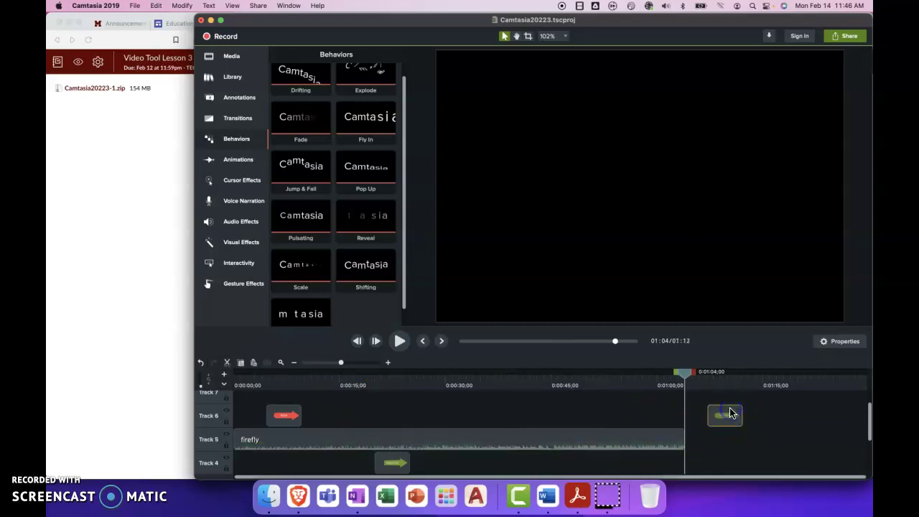
pyautogui.scroll(-2, 730, 431)
pyautogui.scroll(-3, 729, 434)
pyautogui.scroll(5, 730, 434)
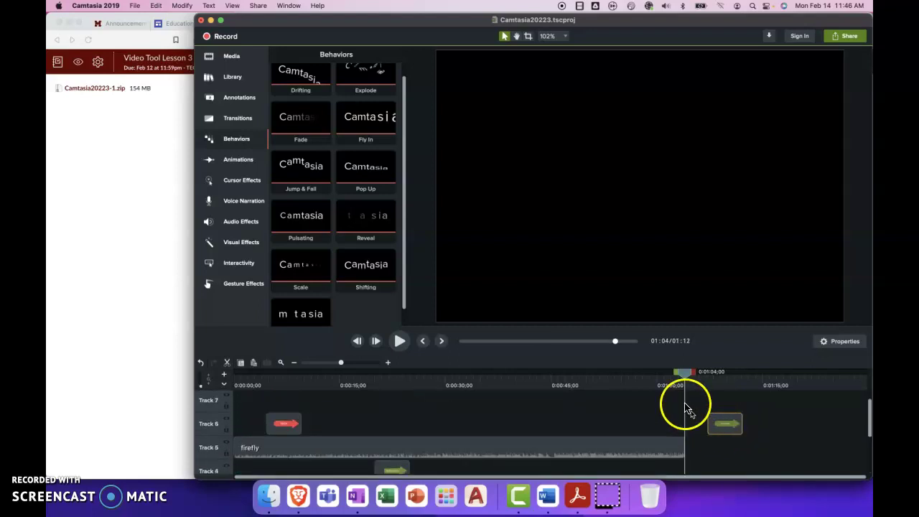
pyautogui.click(666, 383)
pyautogui.press('space')
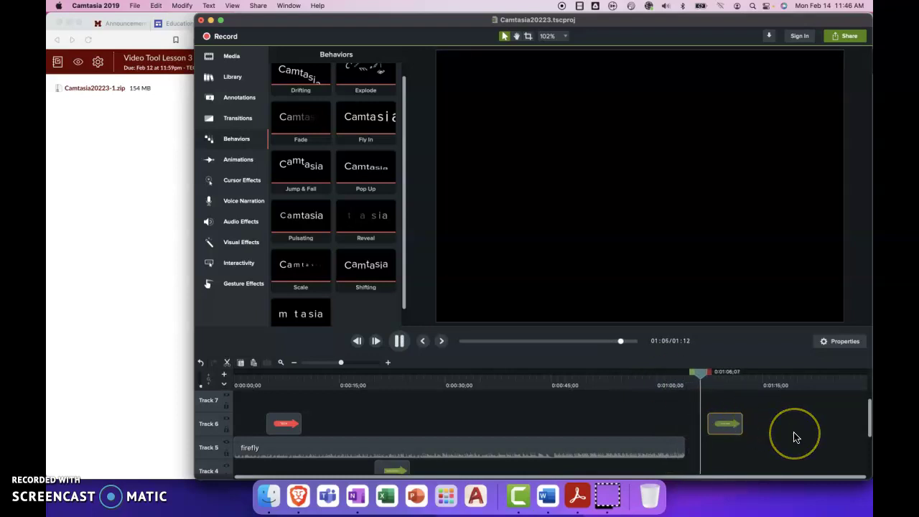
pyautogui.press('space')
pyautogui.click(727, 427)
pyautogui.press('Delete')
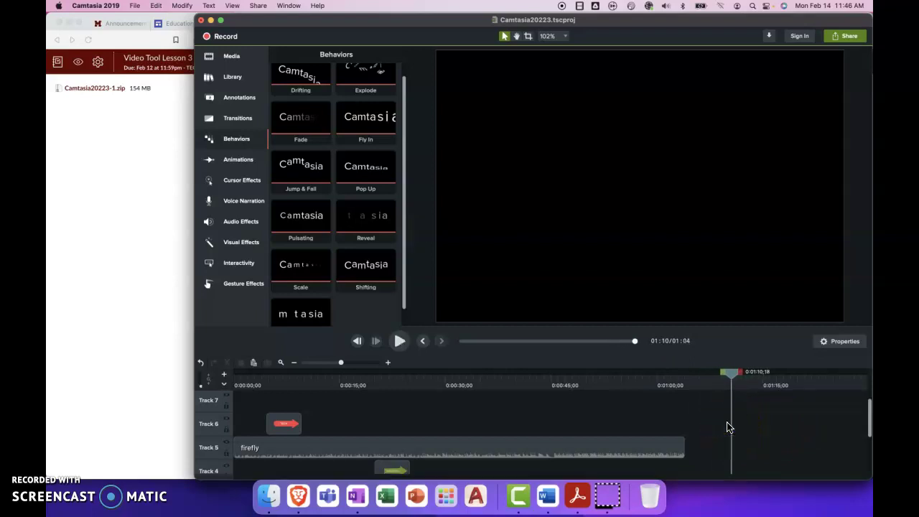
# Step: Return the playhead to the project end at 0:01:04, zoom the timeline out slightly and check where the tracks end
pyautogui.scroll(-3, 728, 427)
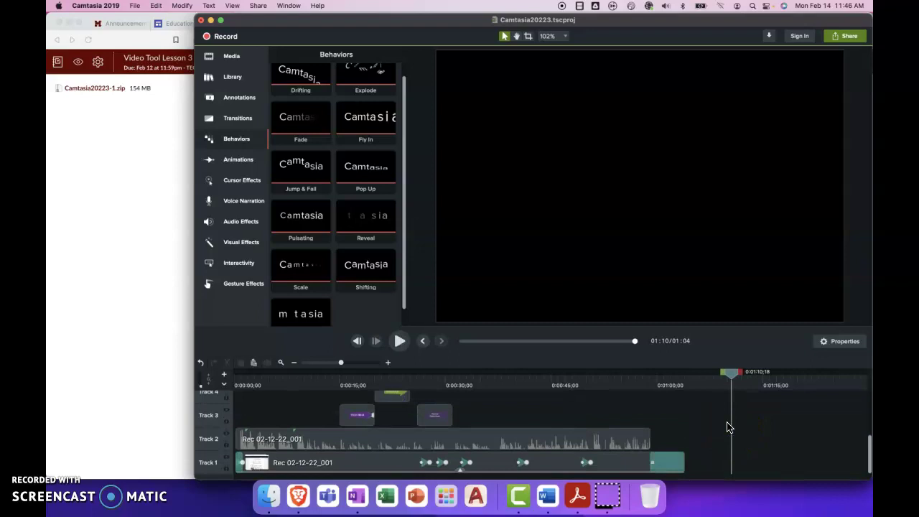
pyautogui.scroll(3, 736, 431)
pyautogui.scroll(-3, 736, 431)
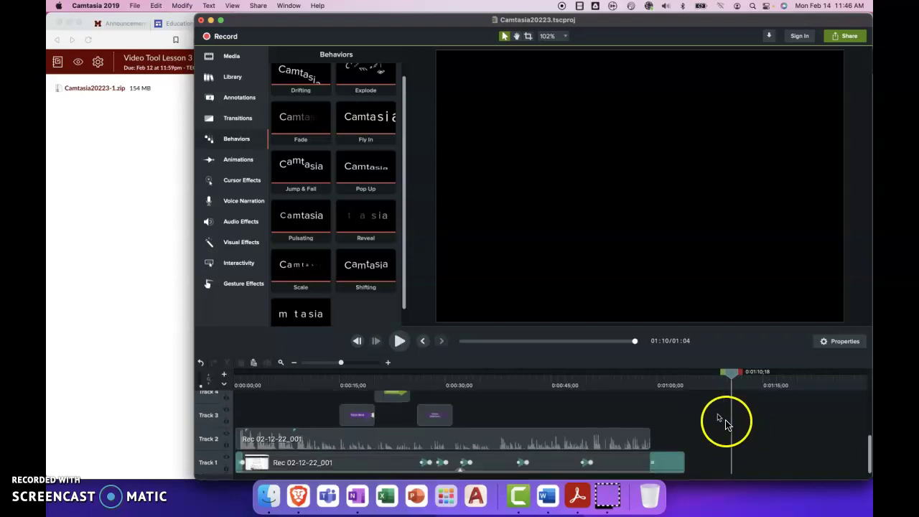
pyautogui.click(648, 379)
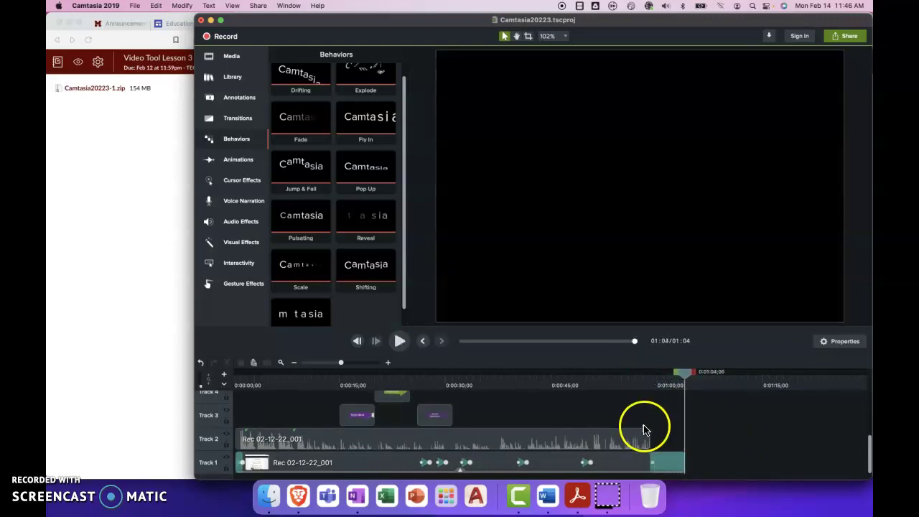
pyautogui.scroll(2, 645, 429)
pyautogui.moveTo(343, 363)
pyautogui.mouseDown()
pyautogui.moveTo(328, 365)
pyautogui.moveTo(342, 365)
pyautogui.mouseUp()
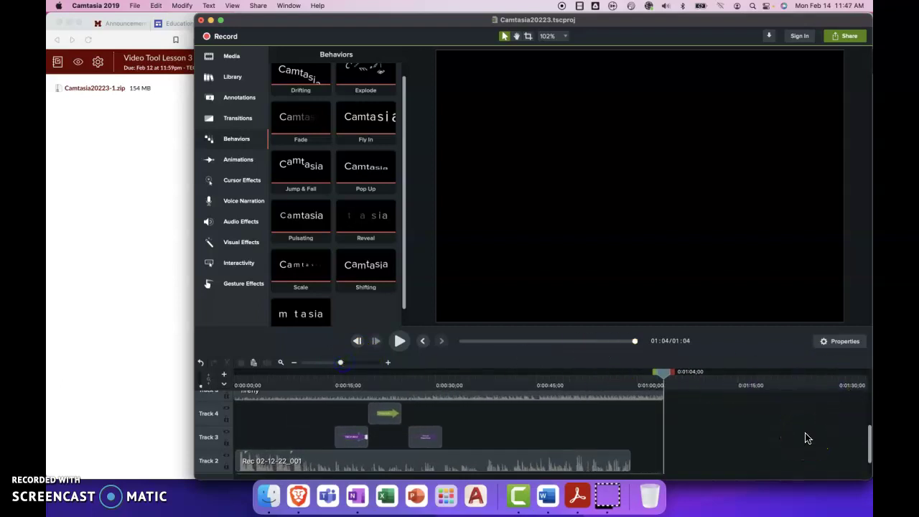
pyautogui.scroll(-2, 725, 438)
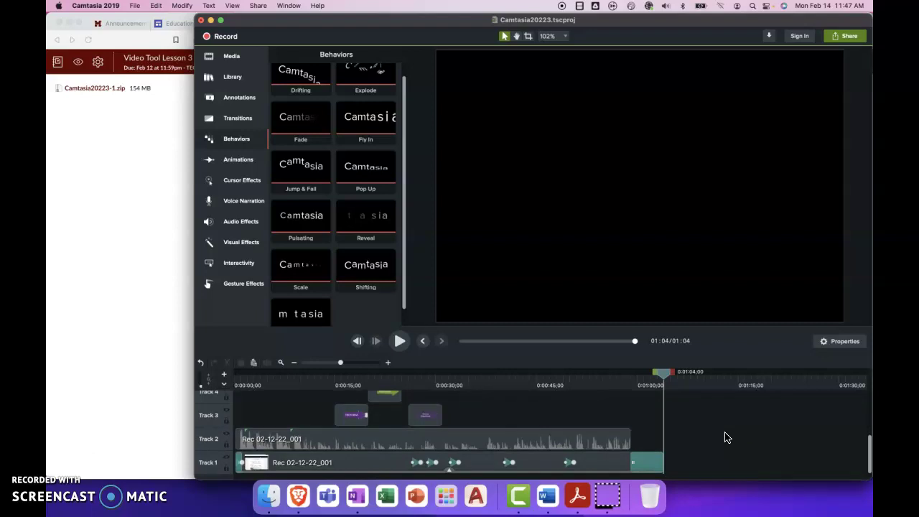
# Step: Switch to Canvas in the Brave browser, open the course home page via the Video Tool Lesson 3 assignment, and look through its modules
pyautogui.click(171, 120)
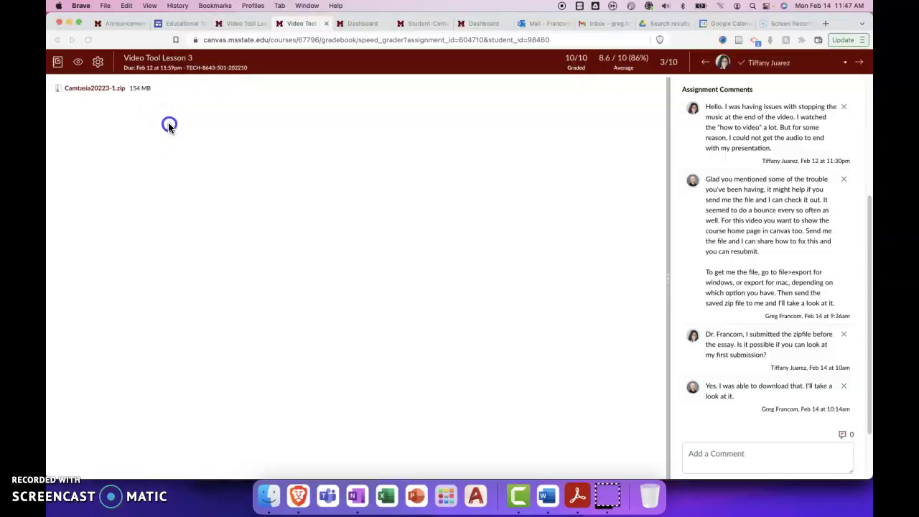
pyautogui.click(158, 57)
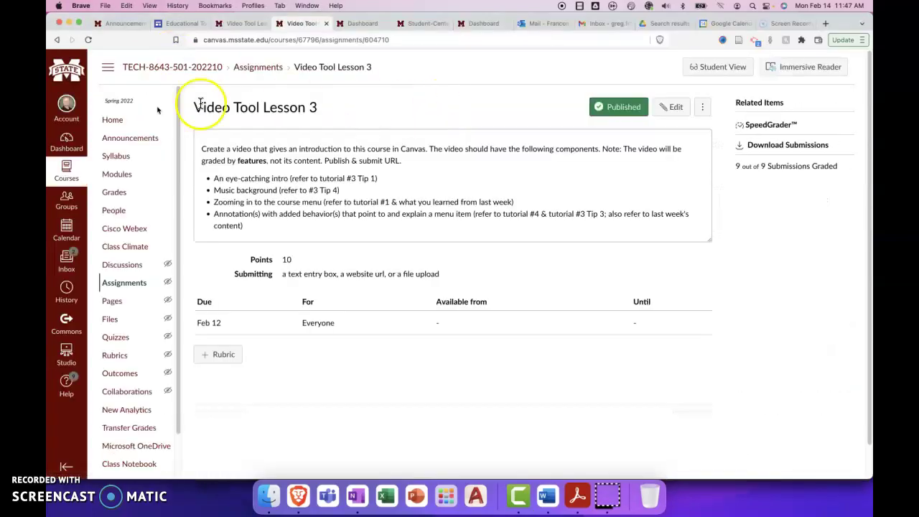
pyautogui.click(111, 121)
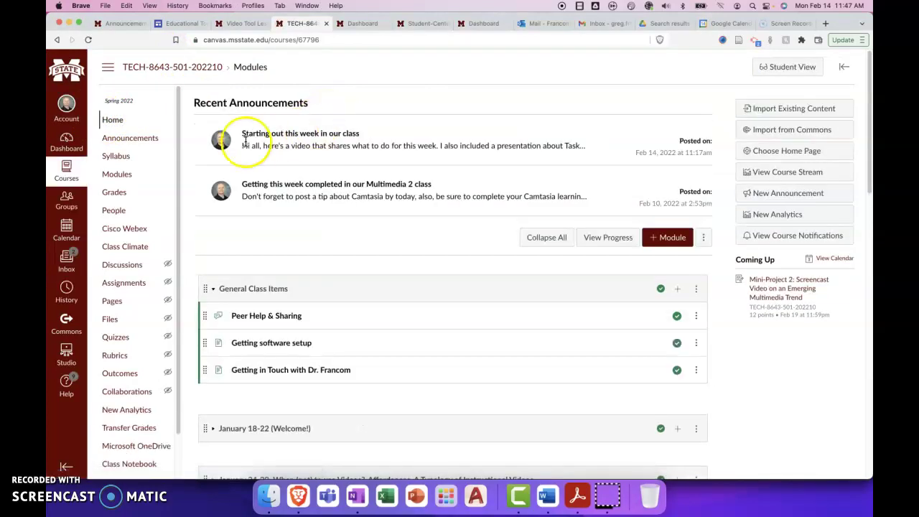
pyautogui.scroll(-5, 337, 354)
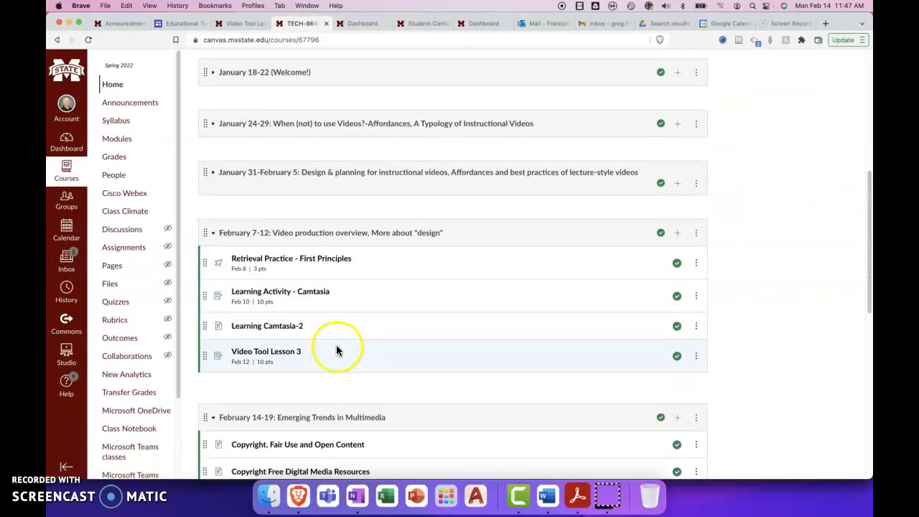
pyautogui.scroll(3, 336, 353)
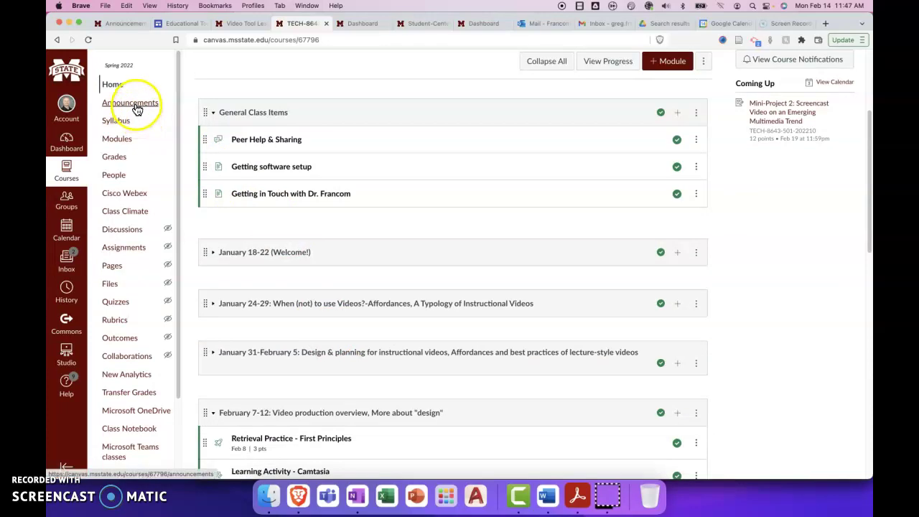